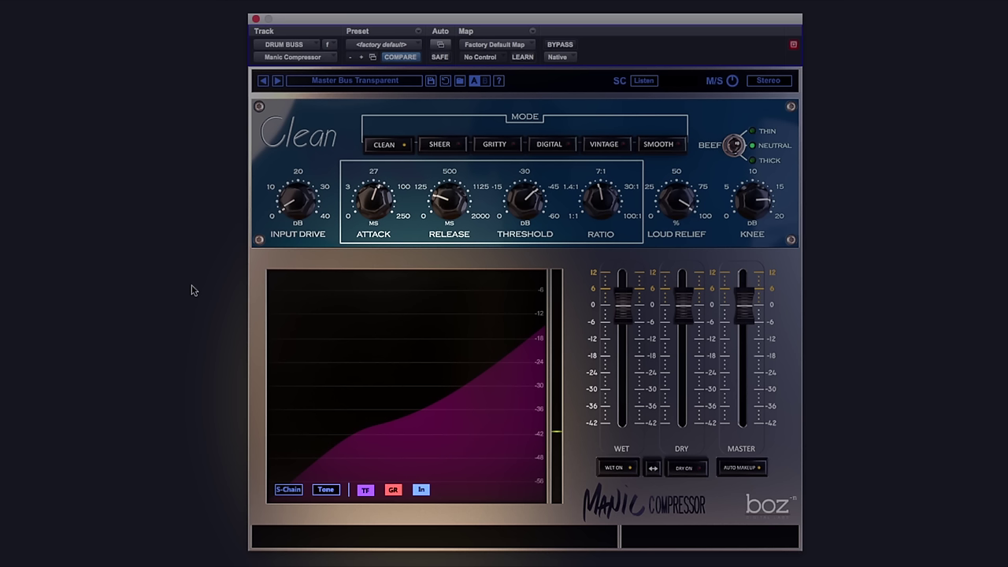
Start the drum bus playing through the Master Bus Transparent preset in Clean mode
key(space)
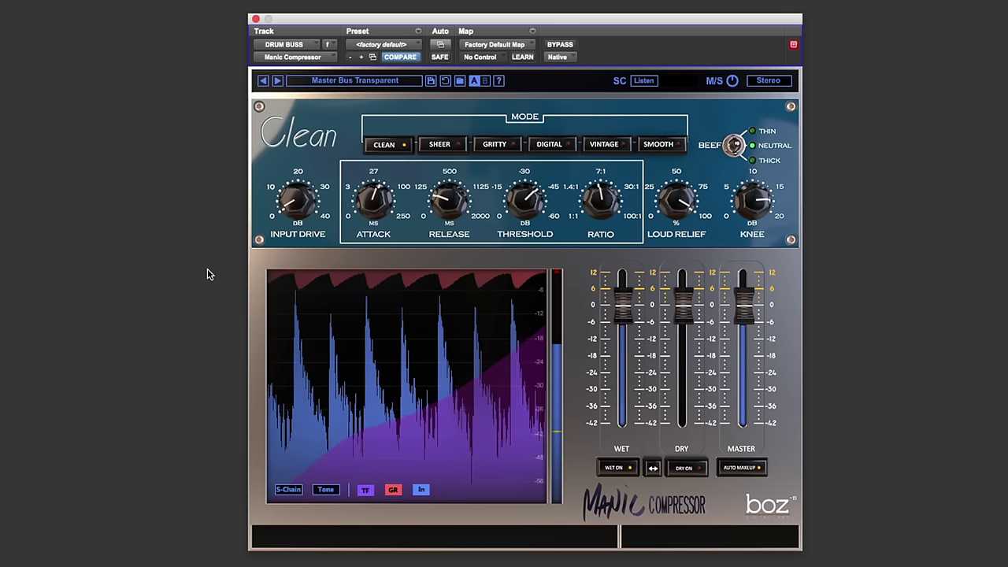
click(440, 148)
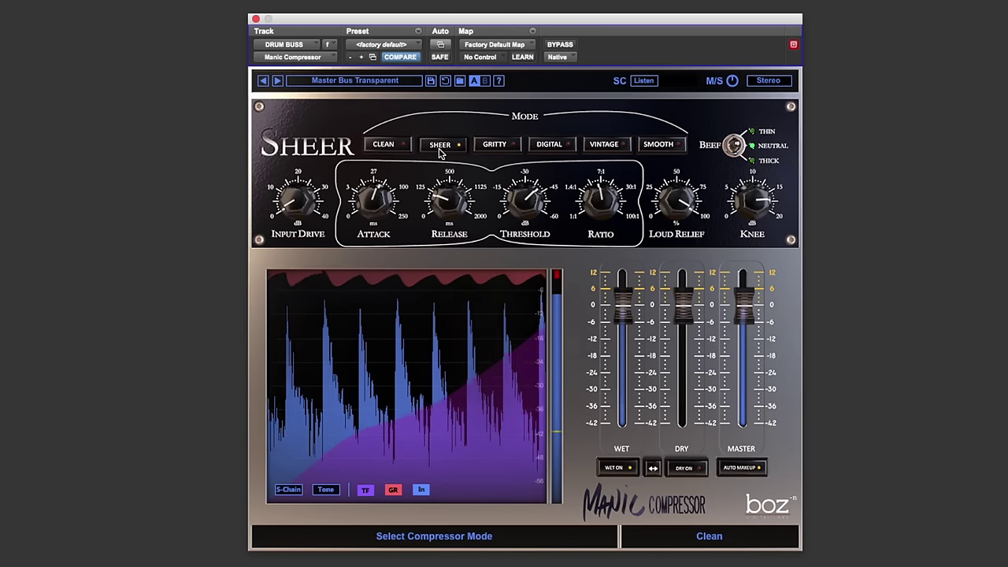
click(500, 150)
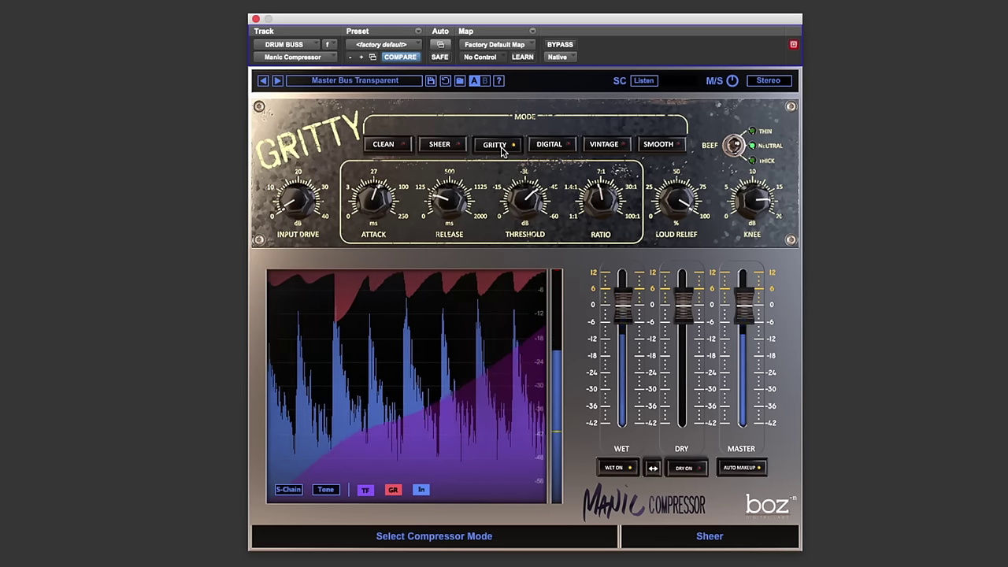
click(559, 150)
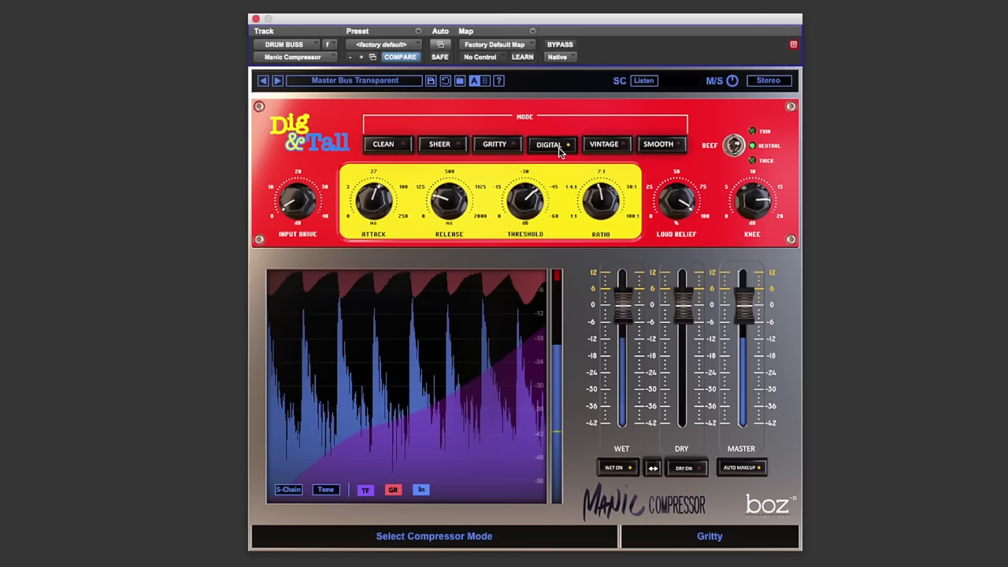
click(602, 147)
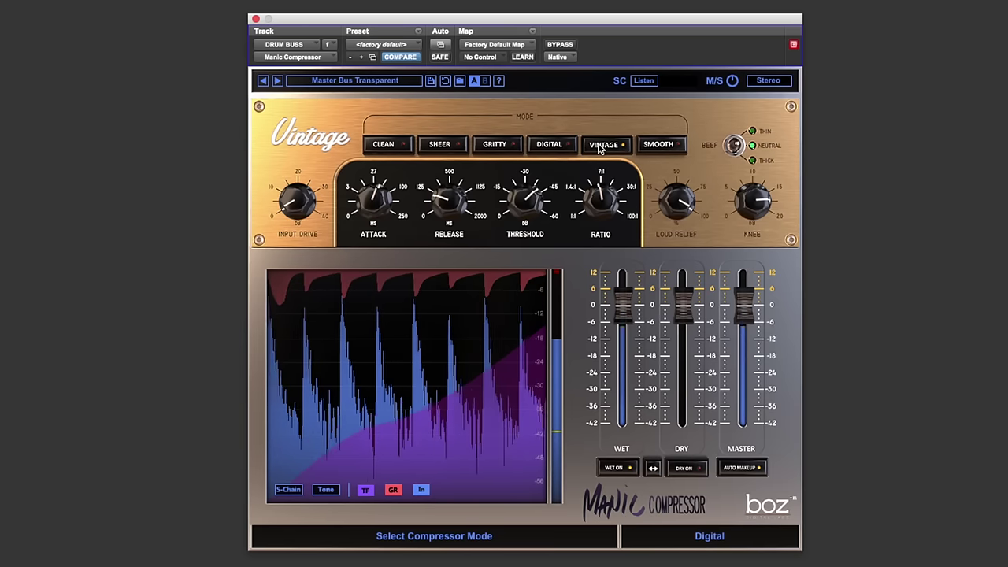
click(666, 150)
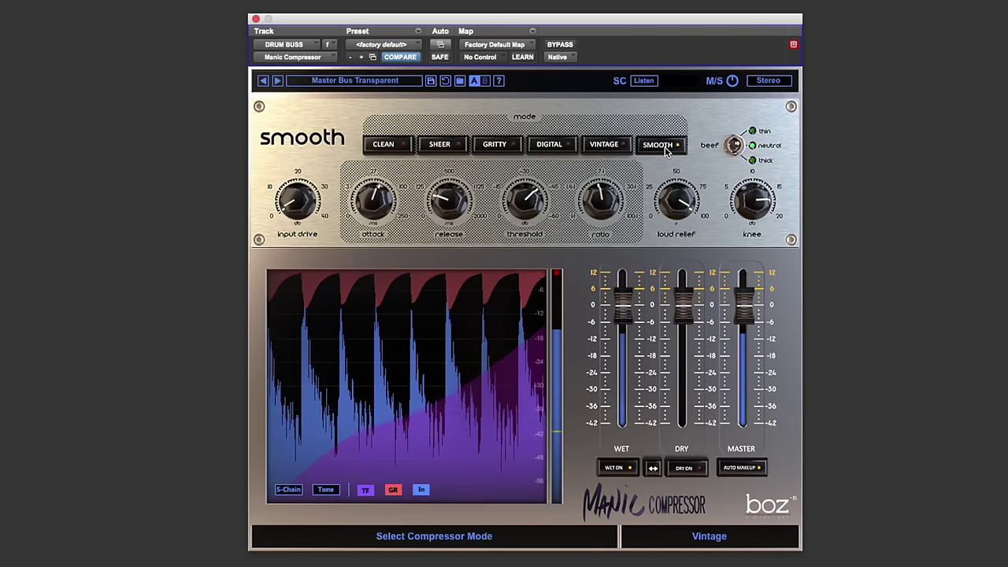
key(space)
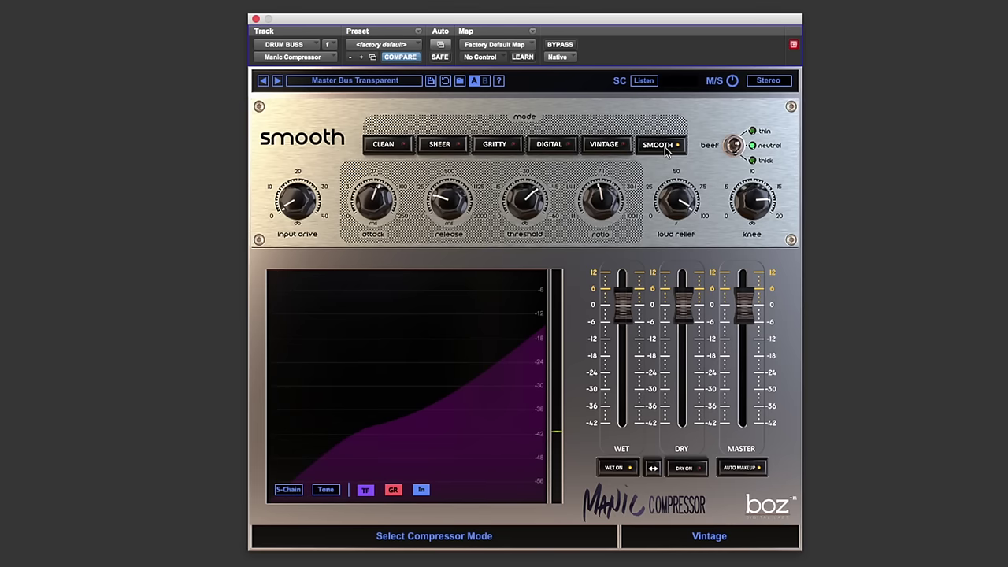
click(382, 145)
Resume playback and audition dry and wet outputs separately, setting dry to about -19 dB and wet to -5.8 dB
key(space)
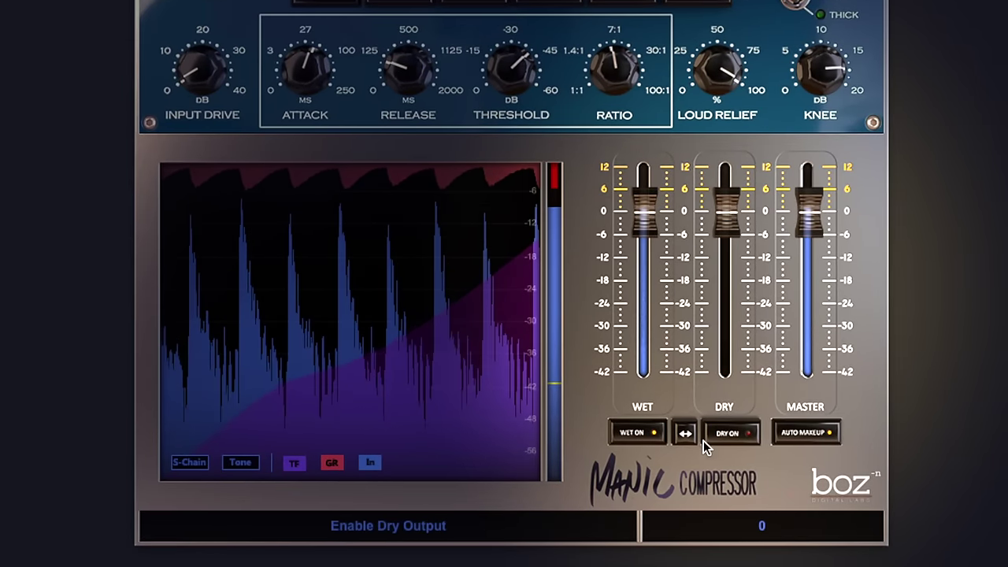
click(724, 441)
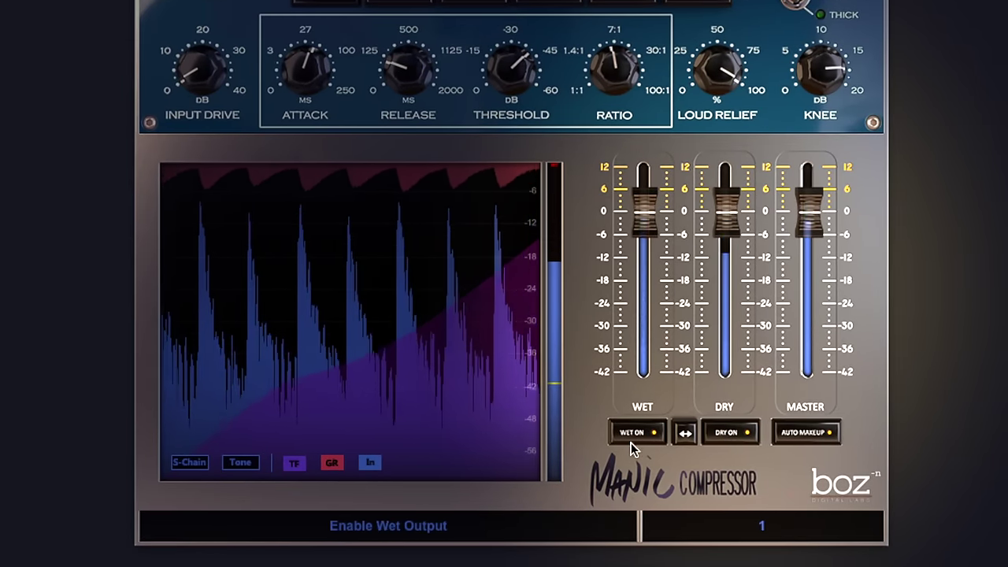
click(632, 438)
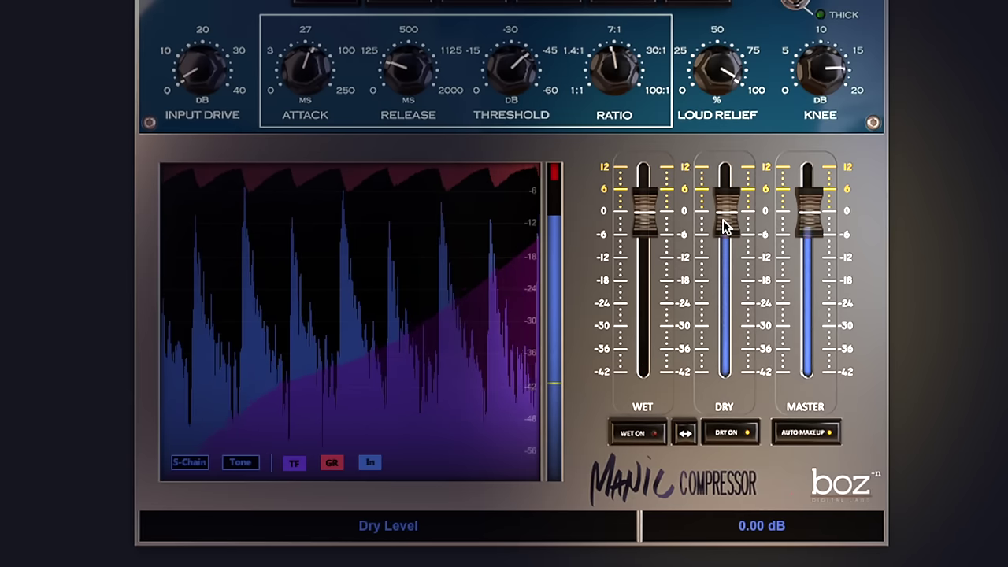
mouse_move(725, 236)
mouse_down()
mouse_move(728, 323)
mouse_move(727, 193)
mouse_move(726, 239)
mouse_move(727, 220)
mouse_up()
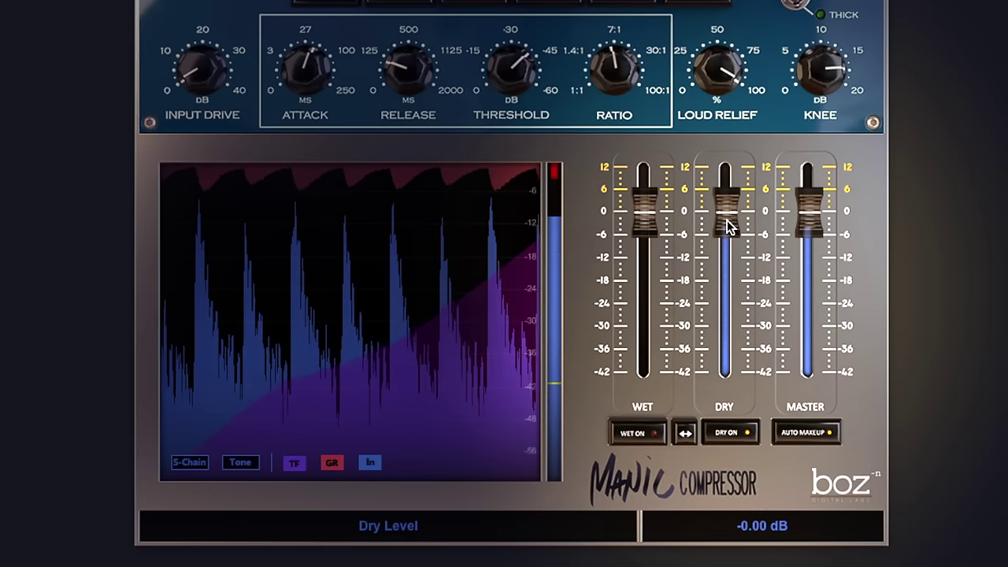
click(622, 435)
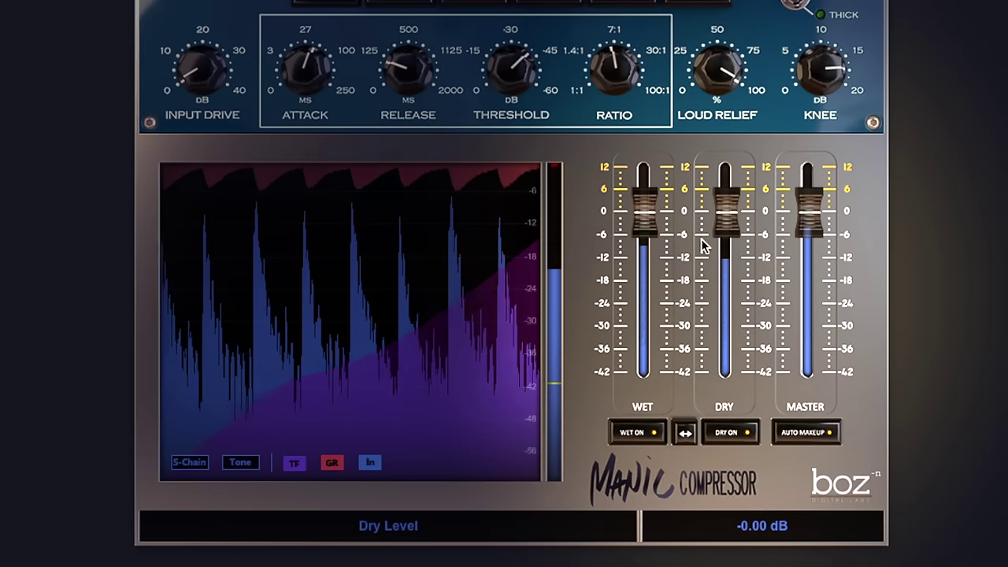
click(728, 433)
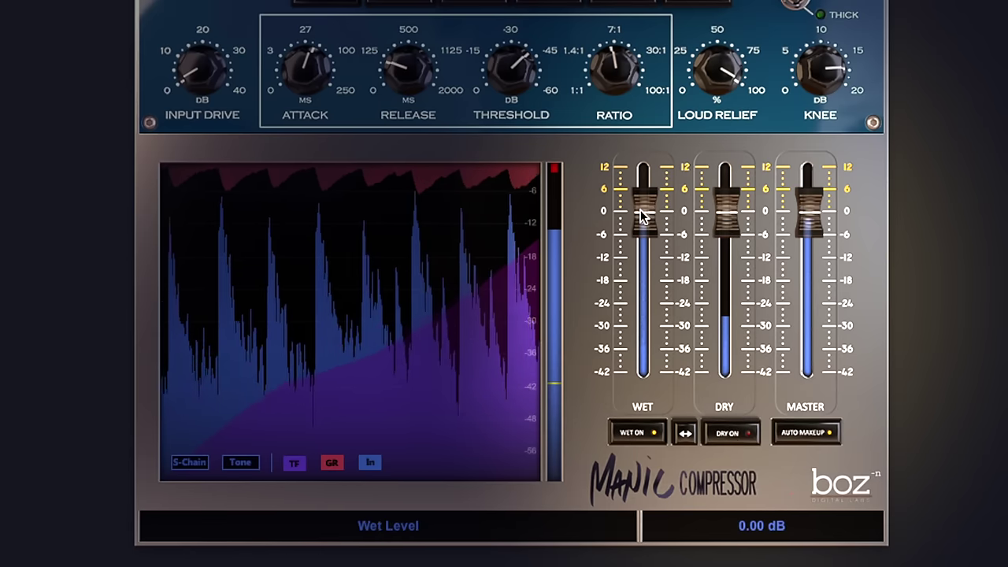
mouse_move(642, 213)
mouse_down()
mouse_move(642, 256)
mouse_move(642, 203)
mouse_up()
Set threshold to about -35 dB, wet to -8.9 dB, re-enable dry, and lower master to -2.9 dB
drag(538, 55, 518, 38)
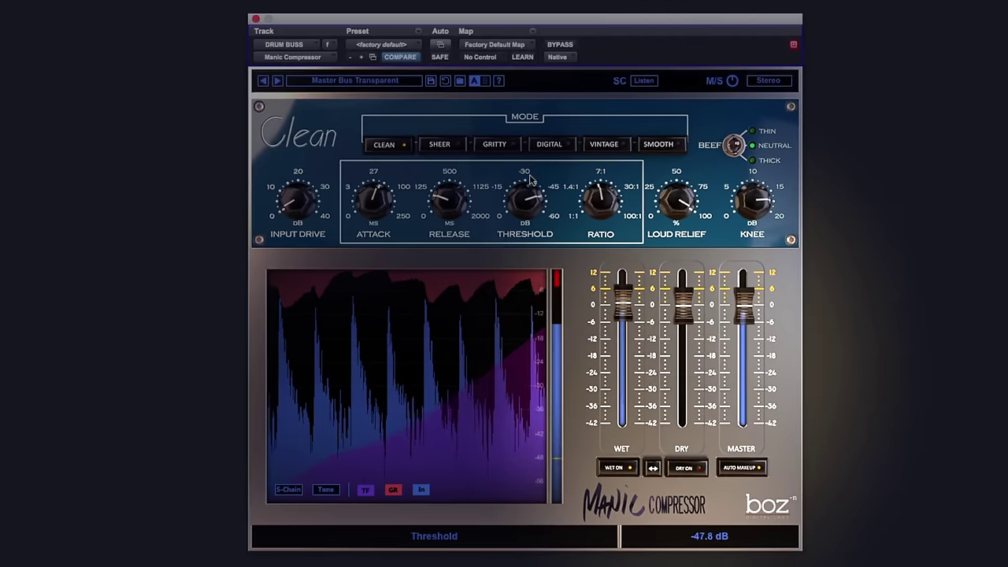
drag(622, 314, 682, 304)
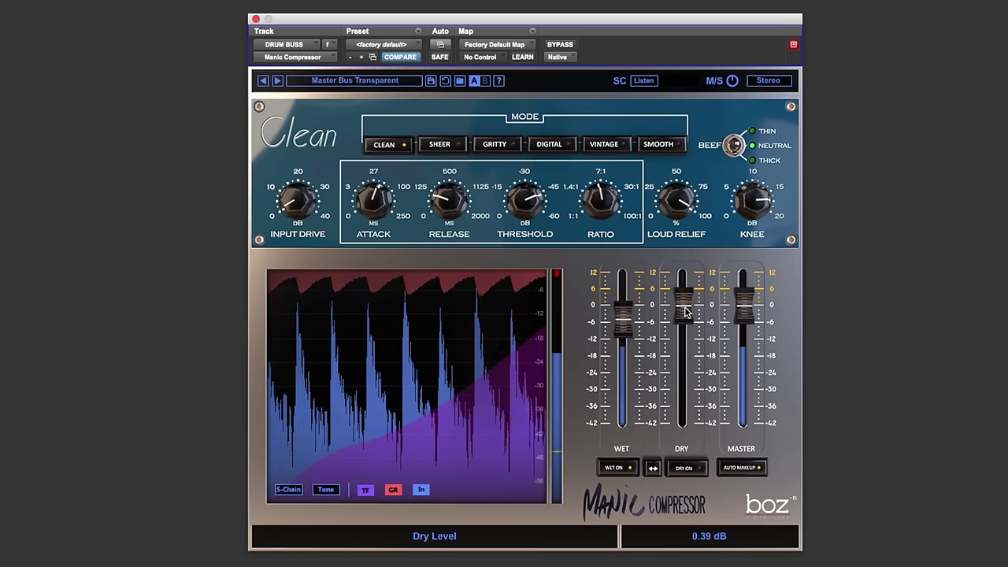
click(685, 469)
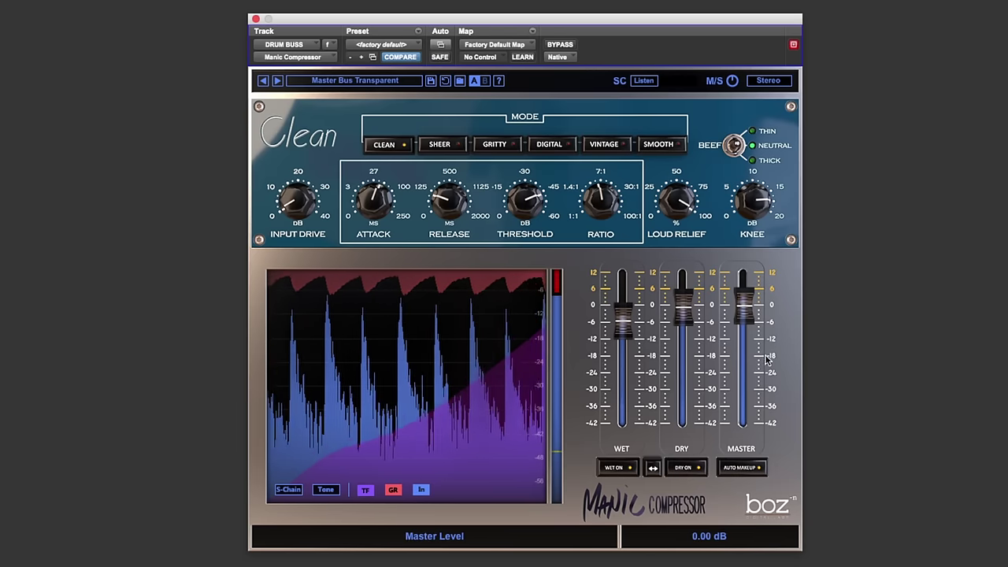
drag(747, 308, 746, 315)
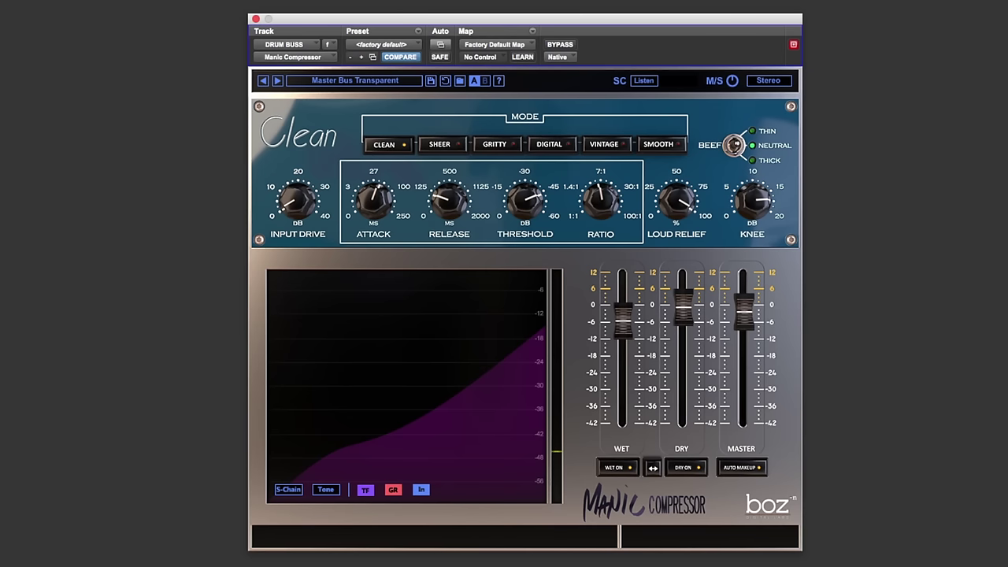
Solo the sidechain signal and make EQ band 1 a -14.7 dB low shelf around 736 Hz
click(289, 490)
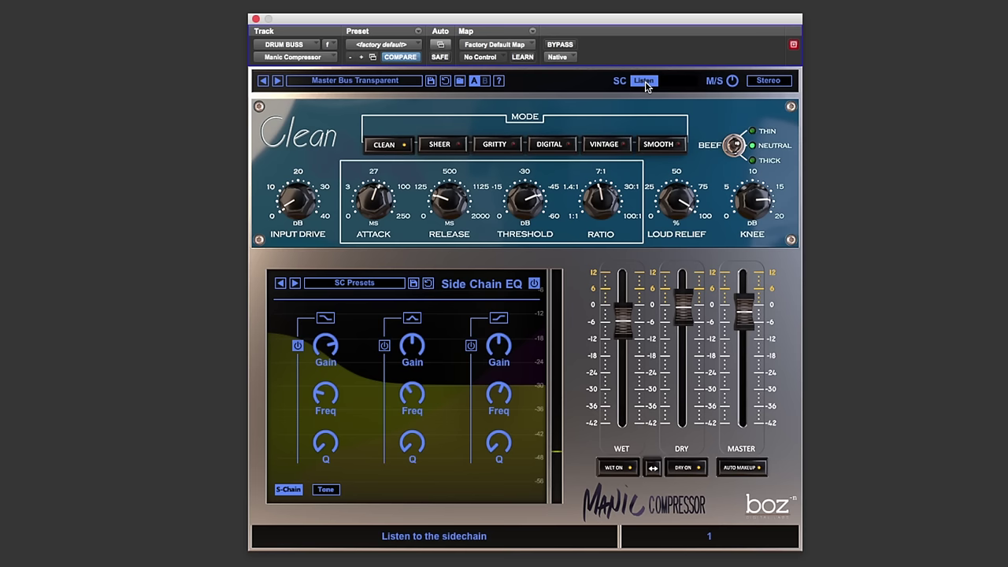
click(645, 81)
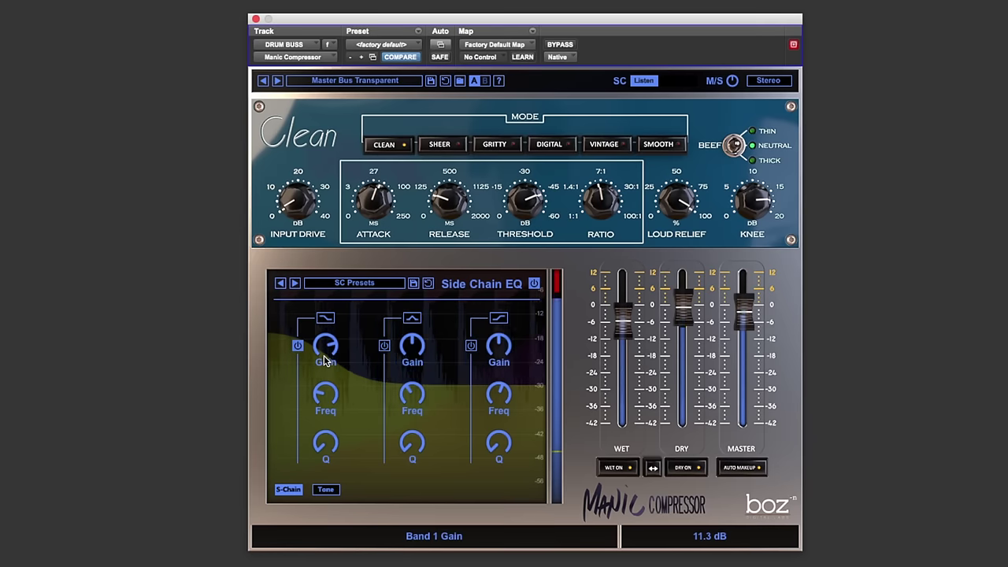
mouse_move(321, 354)
mouse_down()
mouse_move(327, 426)
mouse_move(326, 346)
mouse_up()
mouse_move(326, 394)
mouse_down()
mouse_move(336, 382)
mouse_move(331, 402)
mouse_up()
drag(324, 350, 312, 428)
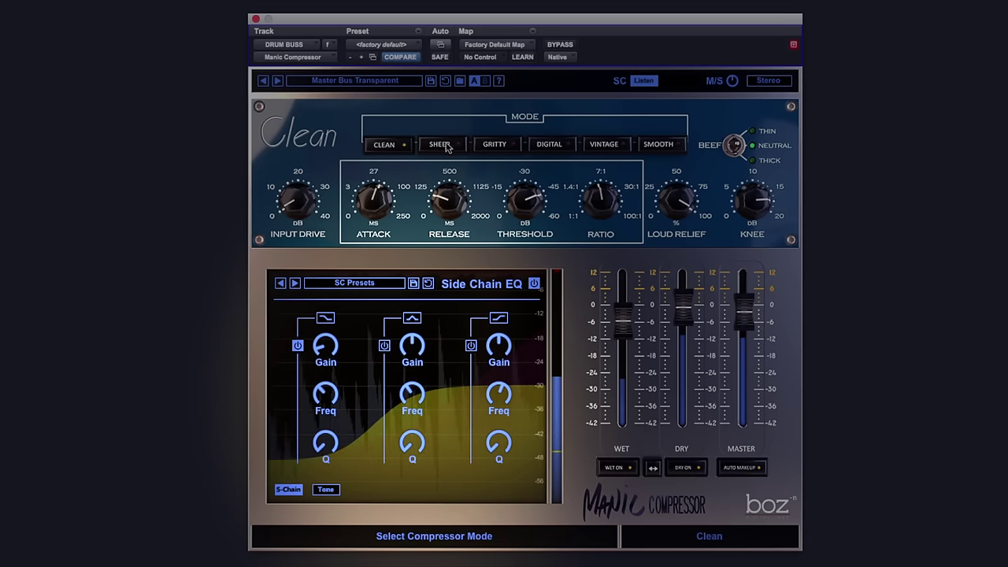
Return to the analyzer view and drop the threshold to about -56.7 dB
click(327, 489)
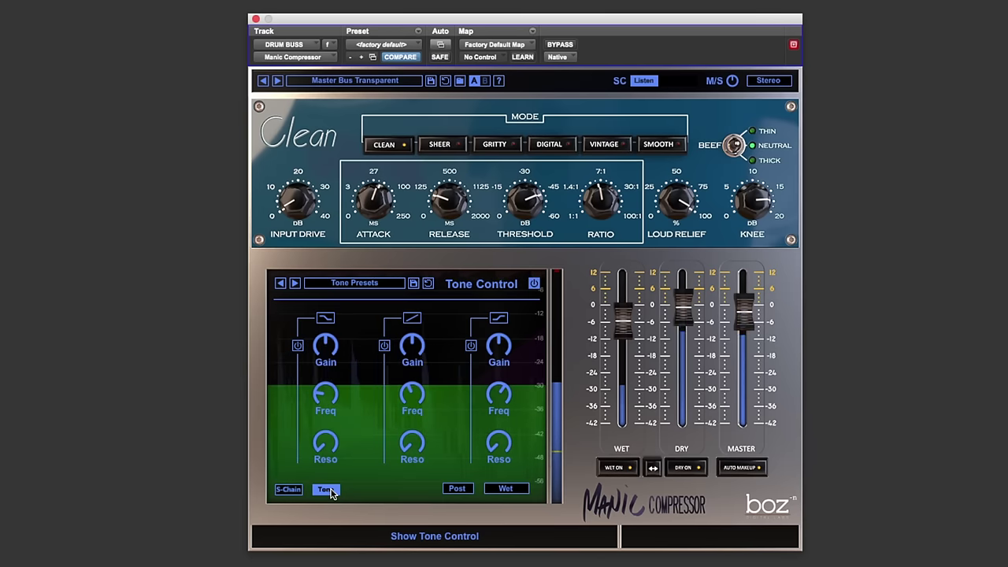
click(326, 490)
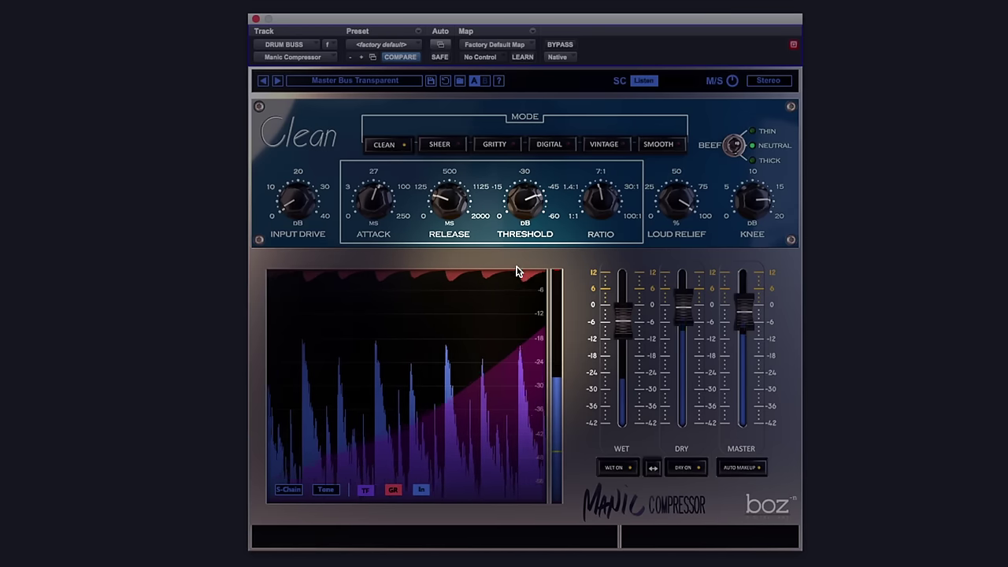
drag(526, 200, 530, 183)
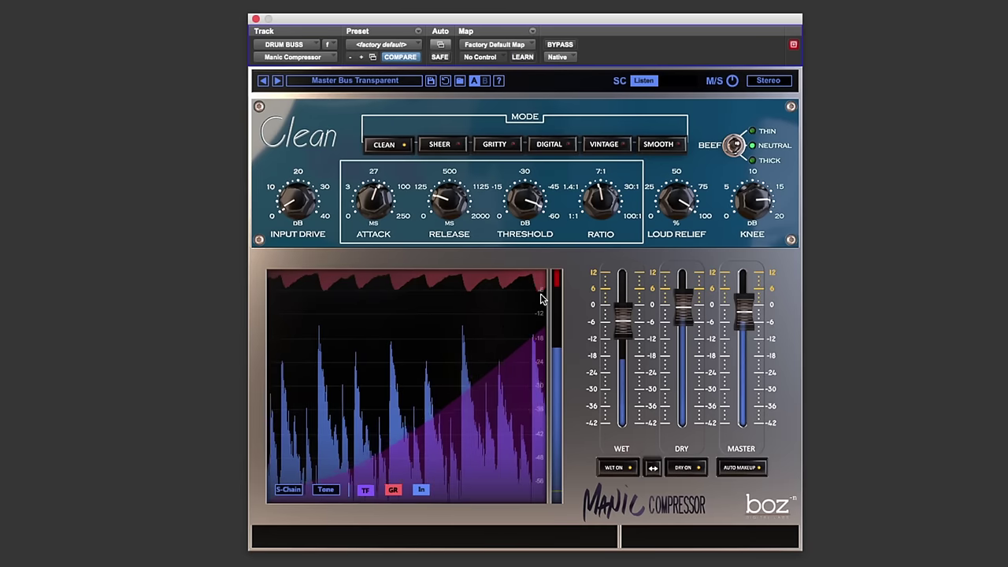
Restart playback with Tone Control shown and boost the high and low shelf gains
key(space)
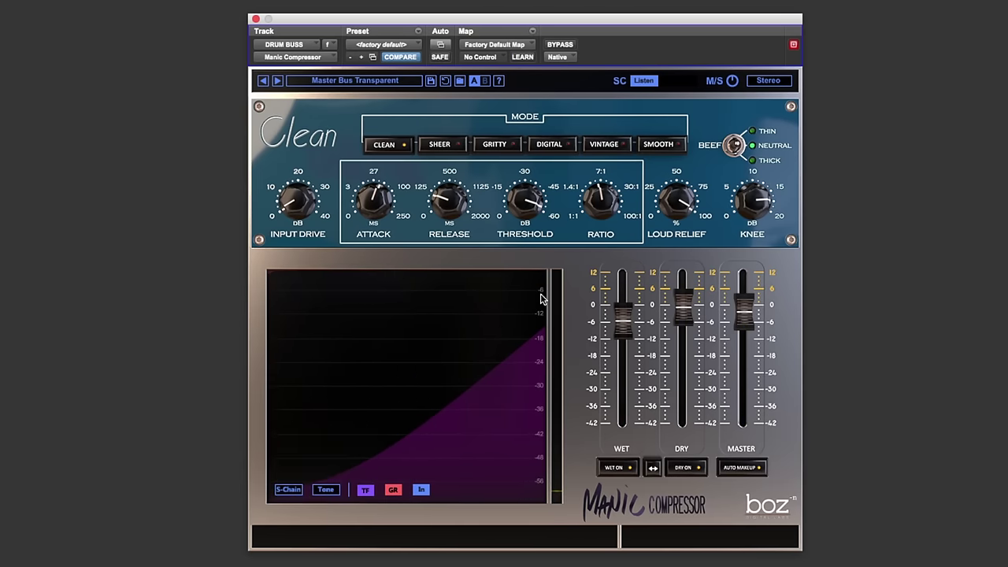
click(326, 490)
key(space)
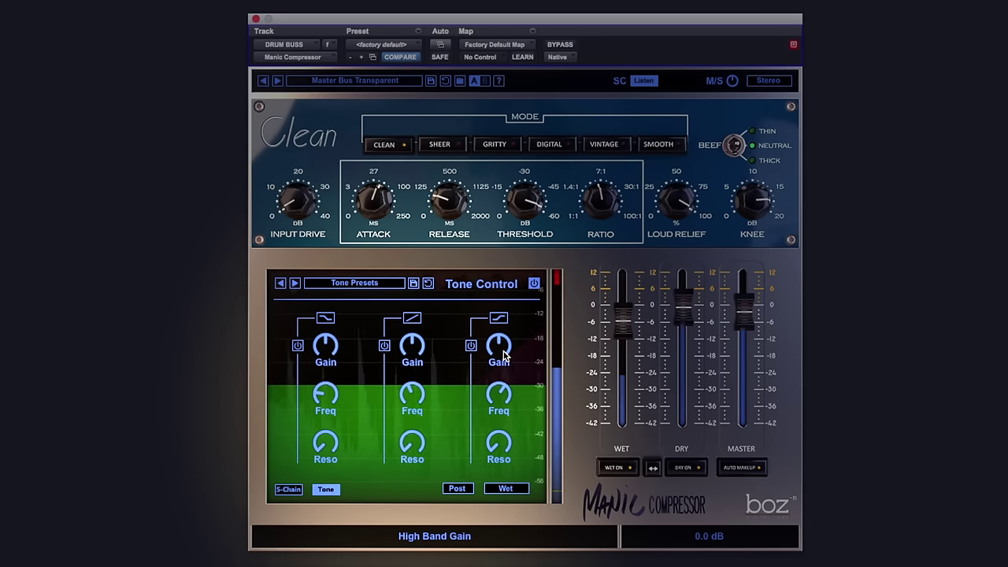
mouse_move(512, 324)
mouse_down()
mouse_move(512, 299)
mouse_move(511, 323)
mouse_up()
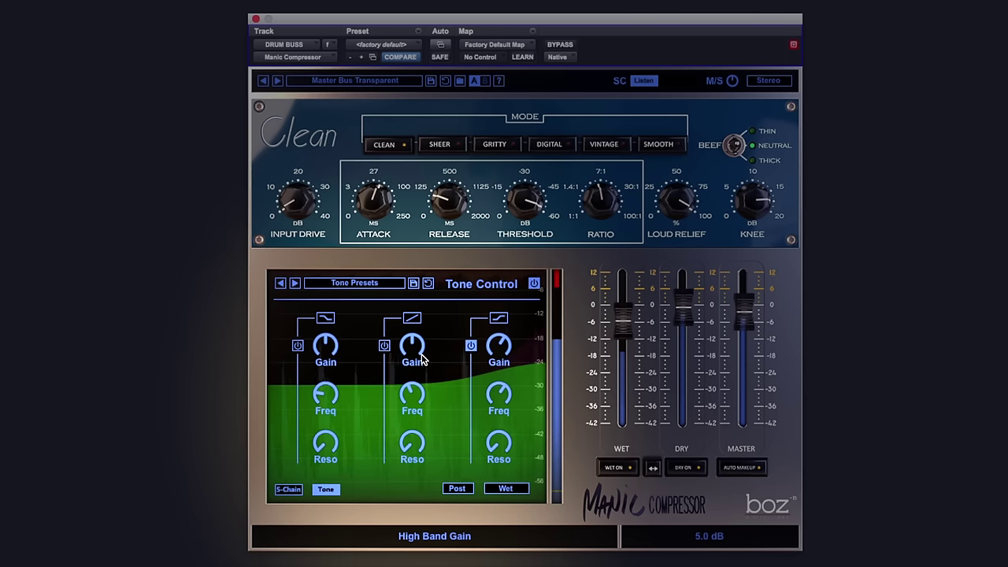
drag(329, 356, 341, 321)
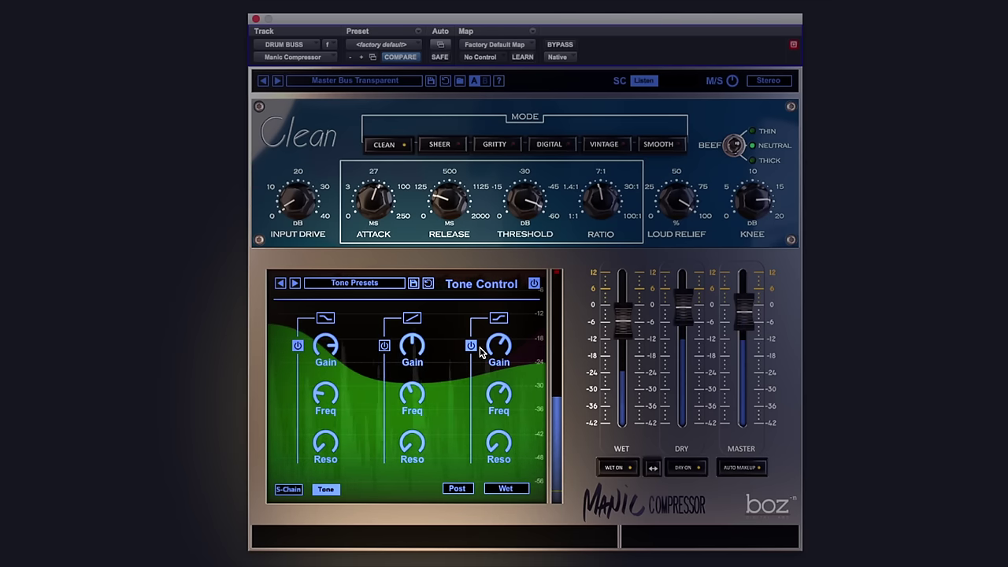
Set the tone EQ to Post compression and apply it to Wet + Dry
click(455, 489)
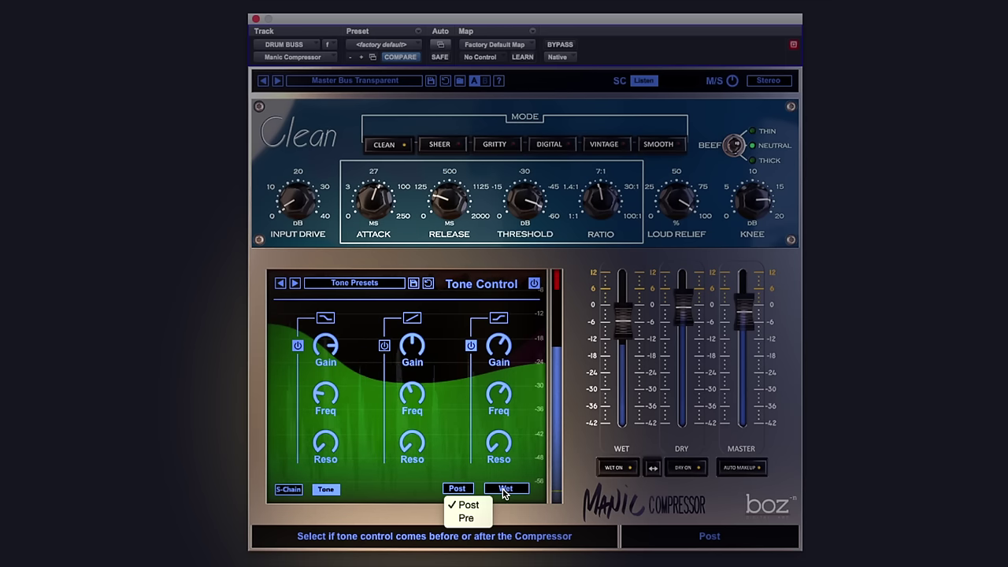
click(468, 518)
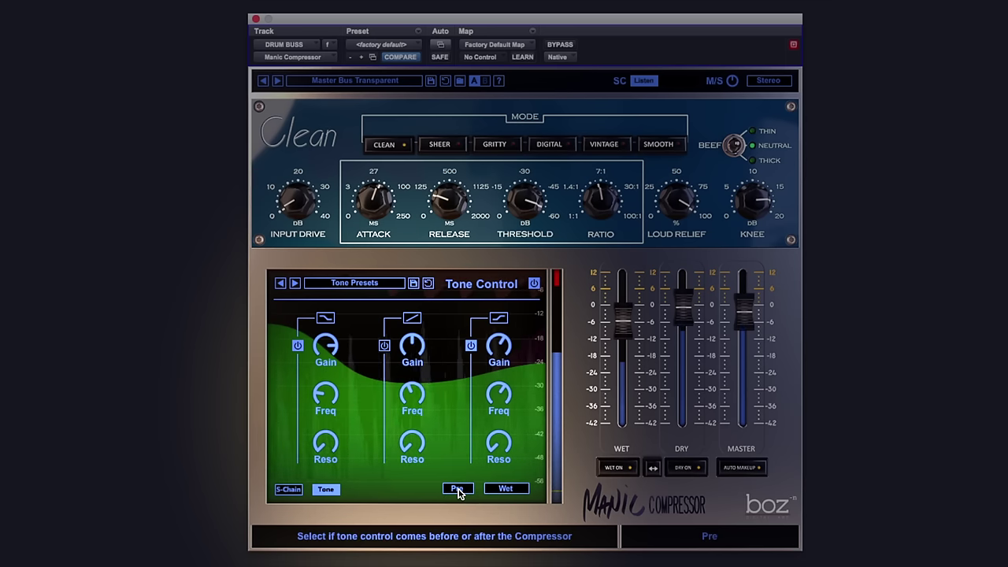
click(458, 491)
click(463, 505)
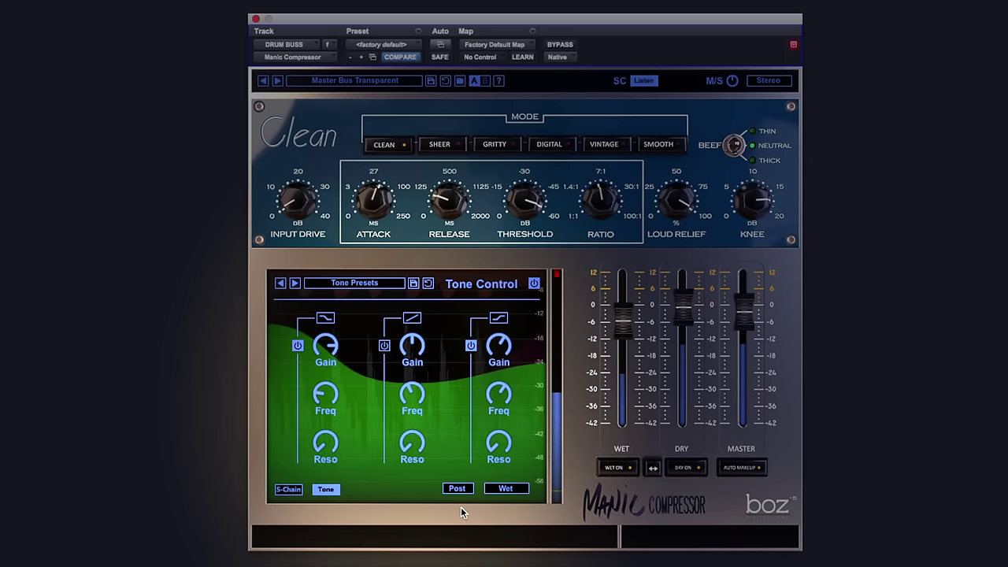
click(512, 492)
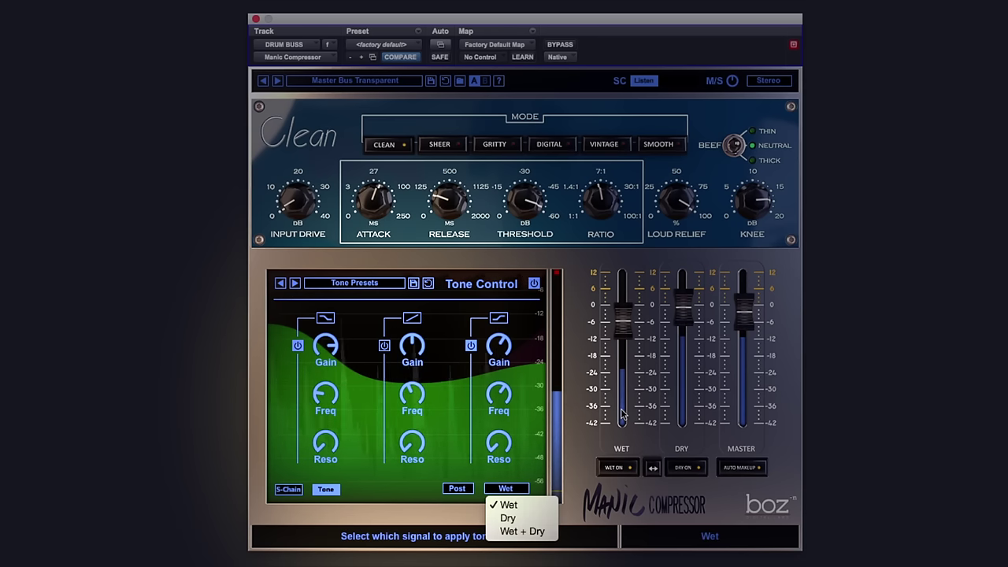
click(539, 518)
click(508, 489)
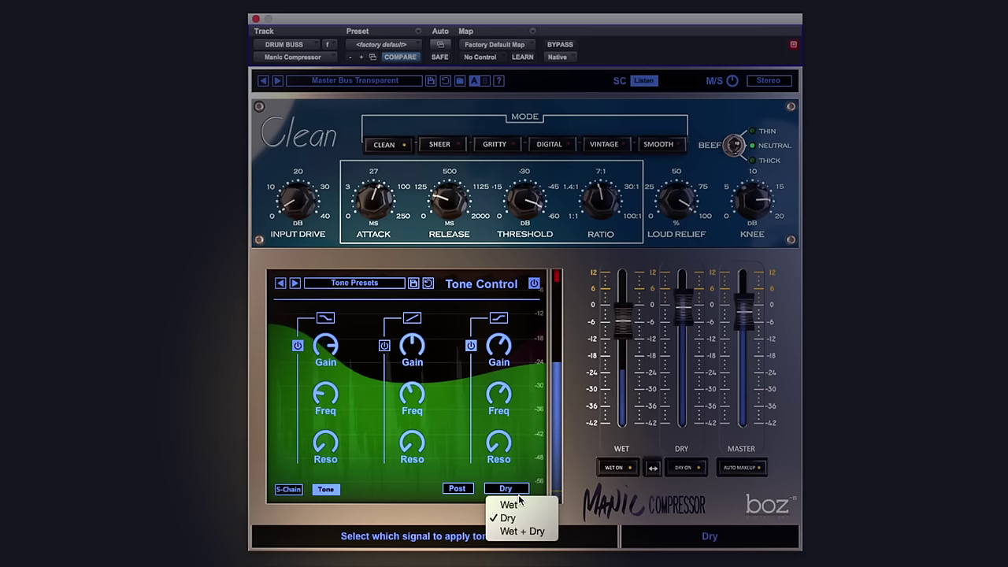
click(518, 533)
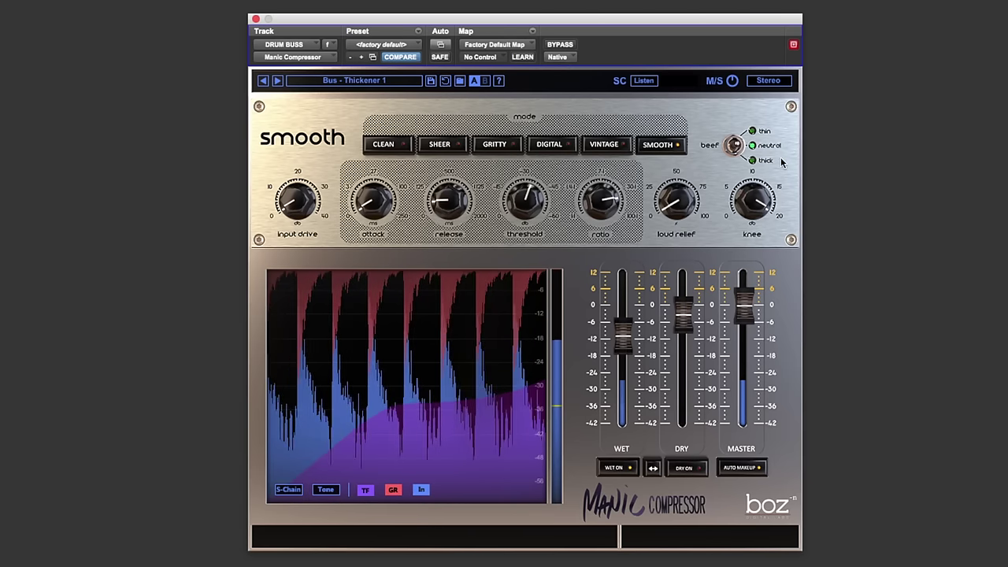
Sweep Loud Relief from 0 % up to 100 % and back down to compare
mouse_move(708, 201)
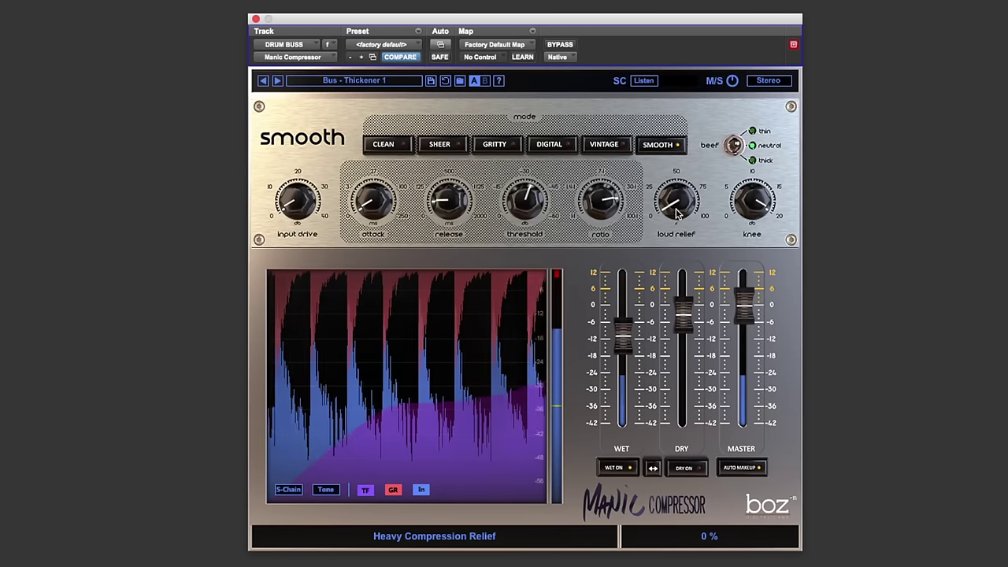
drag(675, 212, 683, 73)
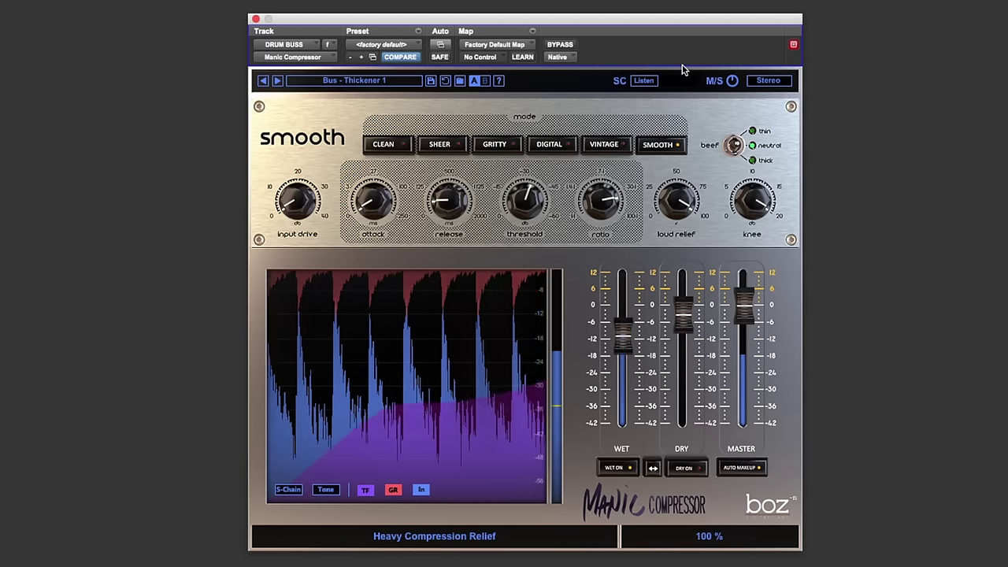
drag(683, 69, 668, 203)
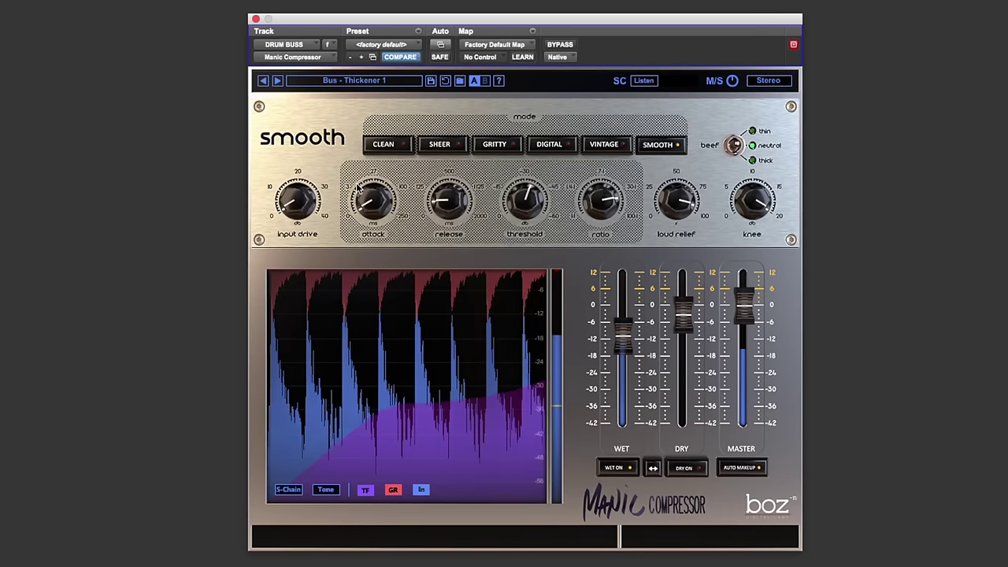
Set attack to 12.1 ms, loud relief to about 45 %, dry on at -0.5 dB, wet to -9.7 dB
drag(374, 201, 386, 150)
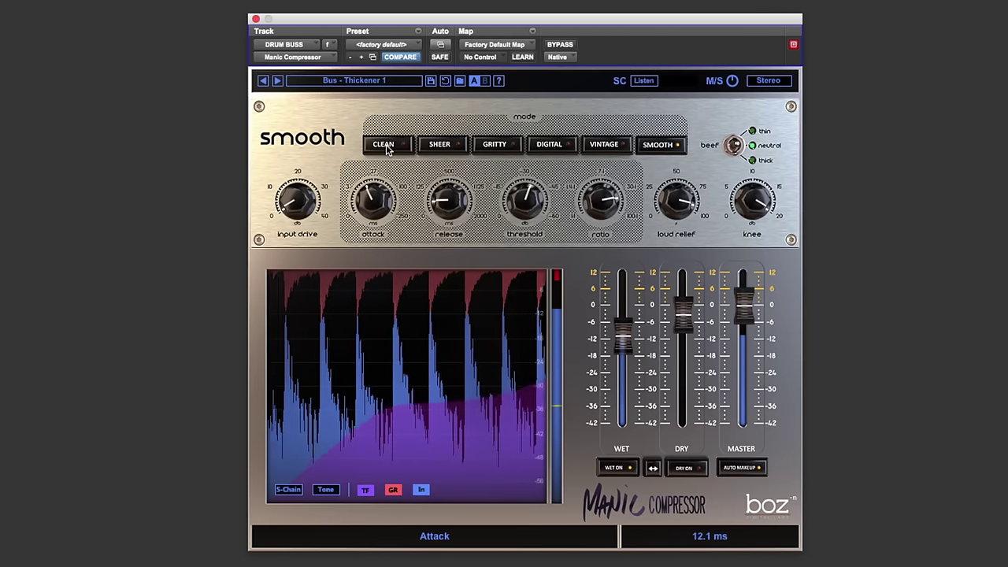
mouse_move(684, 203)
mouse_down()
mouse_move(662, 294)
mouse_move(670, 208)
mouse_up()
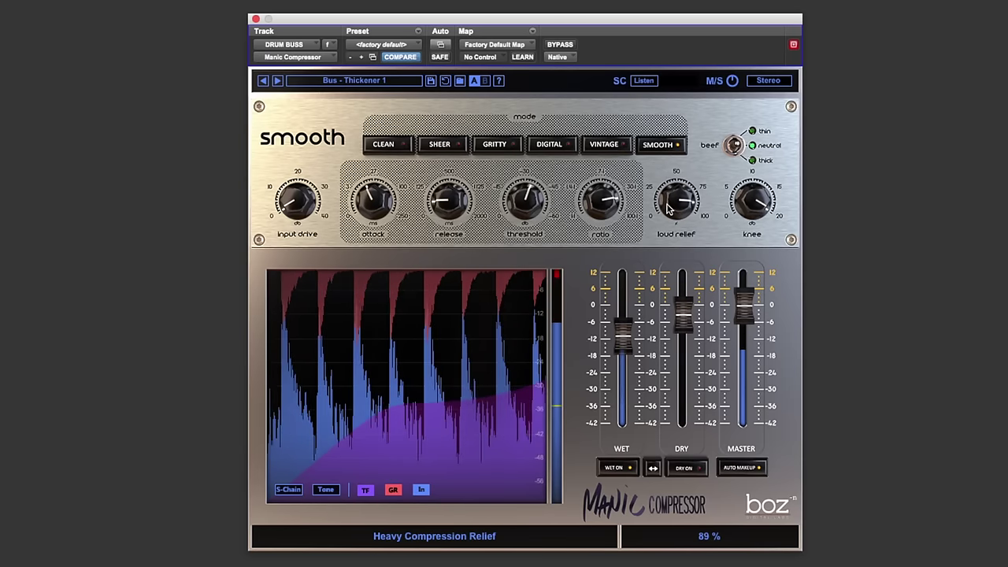
click(687, 471)
drag(684, 320, 684, 313)
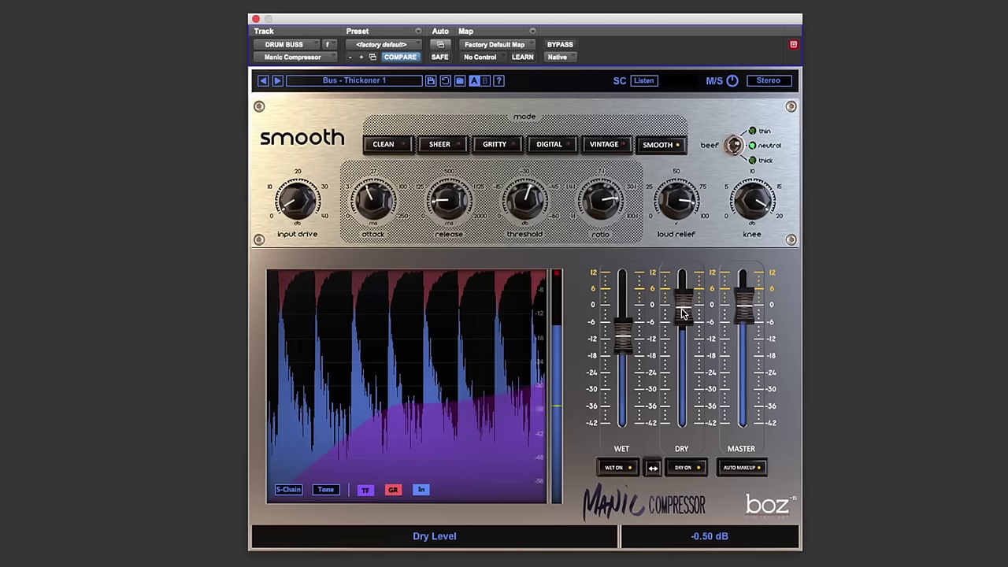
drag(621, 338, 620, 336)
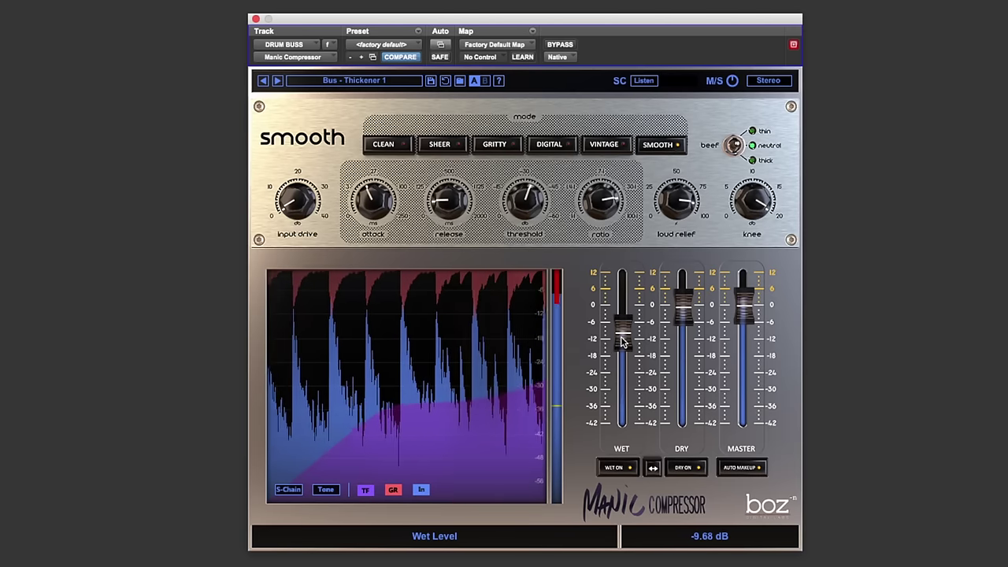
A/B the compressed and unprocessed drums with Bypass three times, ending with compression on
click(560, 45)
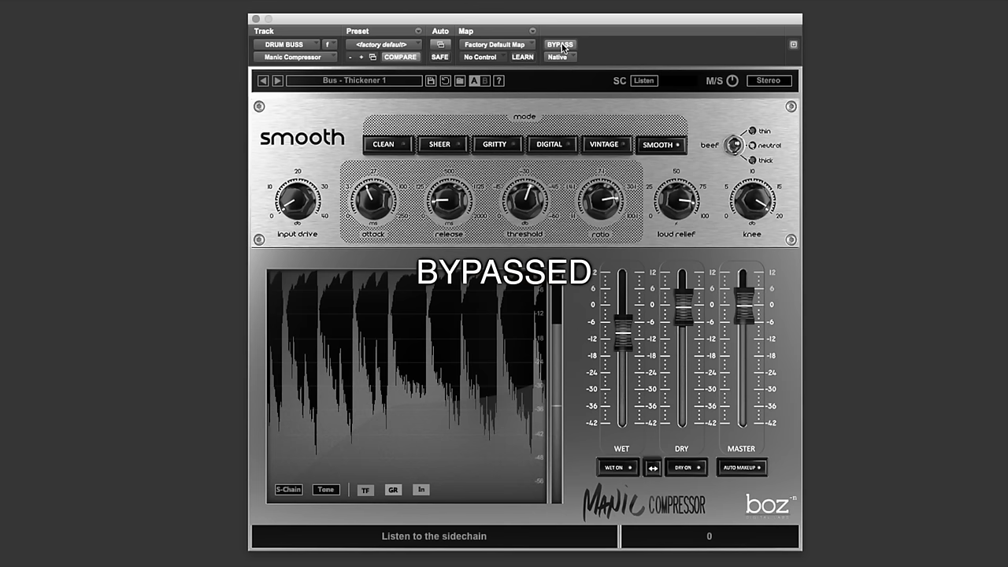
click(562, 46)
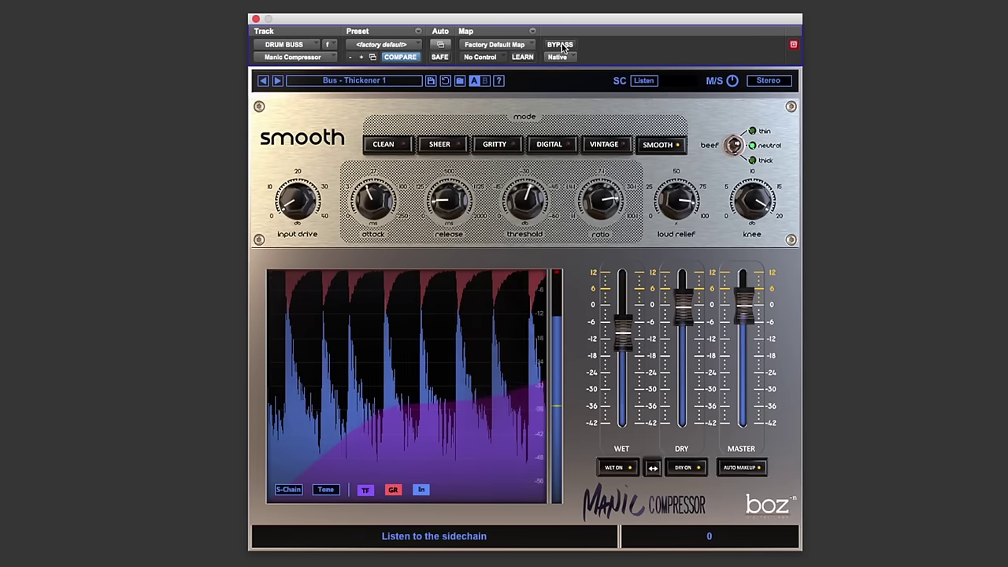
click(561, 45)
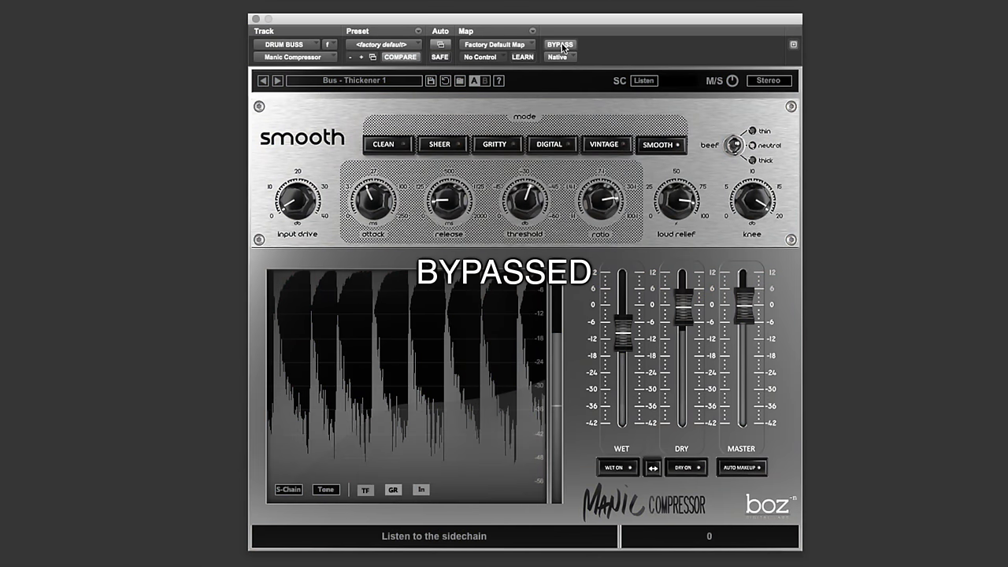
click(561, 45)
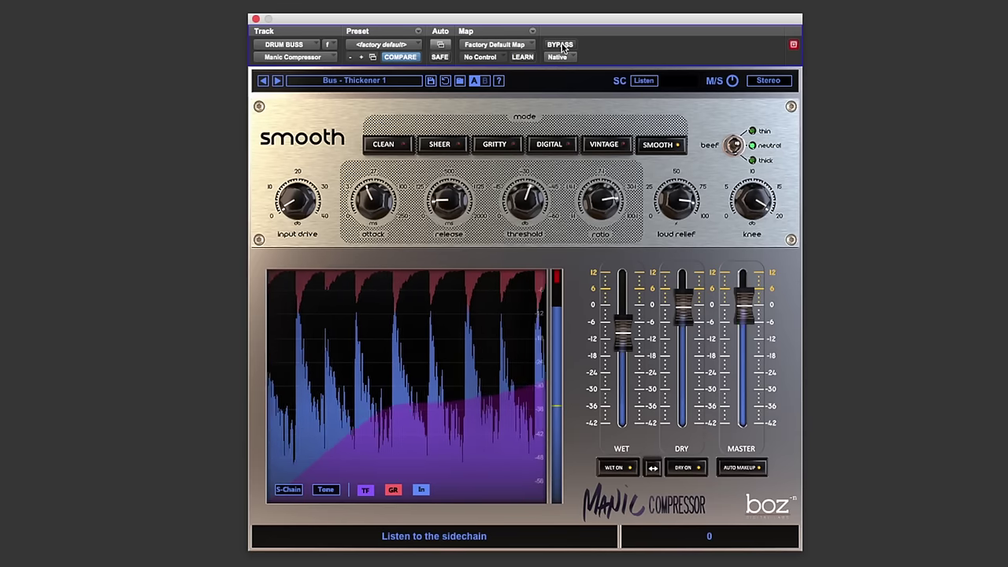
click(561, 46)
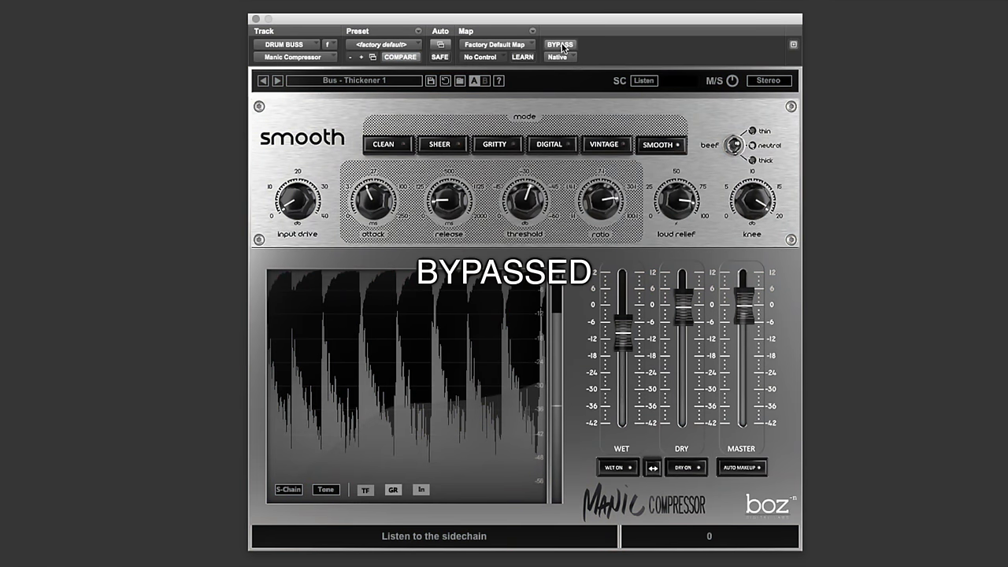
click(561, 46)
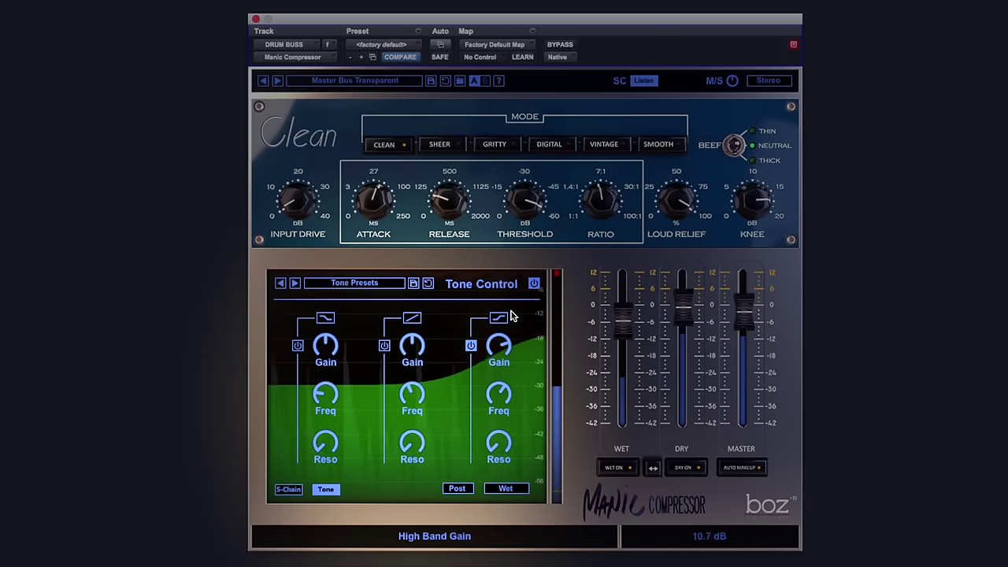
Lower the high tone shelf gain and pull the threshold down to -46.9 dB
drag(508, 329, 505, 339)
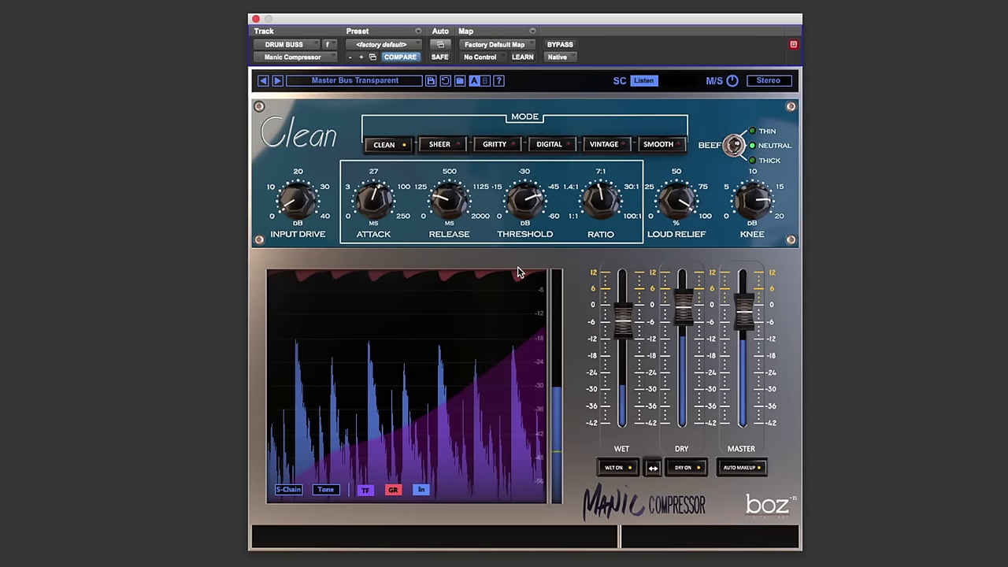
drag(528, 215, 532, 183)
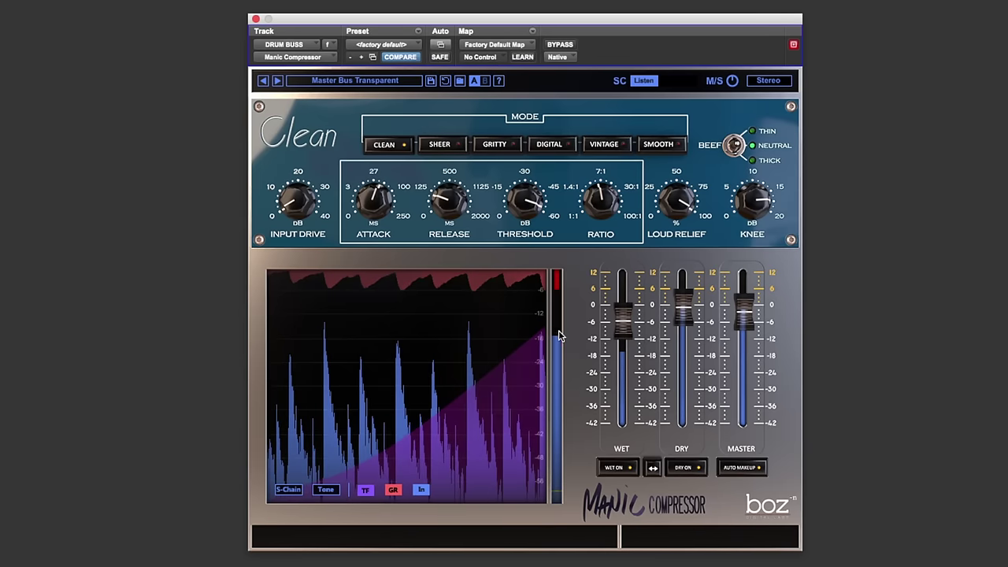